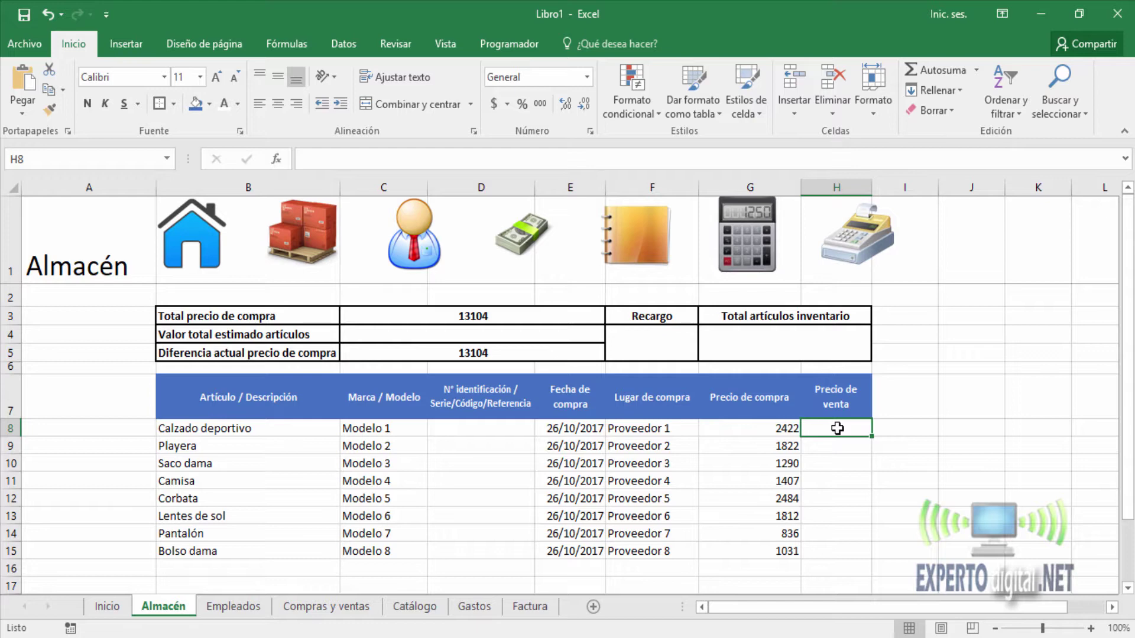
Enter the formula =(G8*F4) in H8 to multiply the first article's purchase price by the Recargo cell
left_click(724, 430)
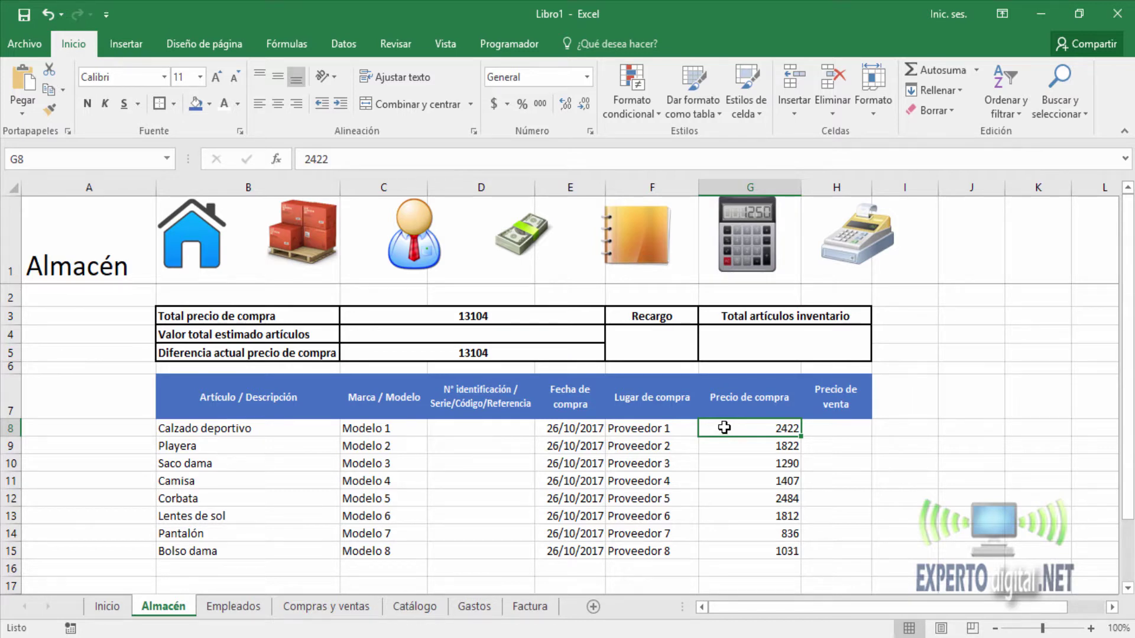
left_click(661, 341)
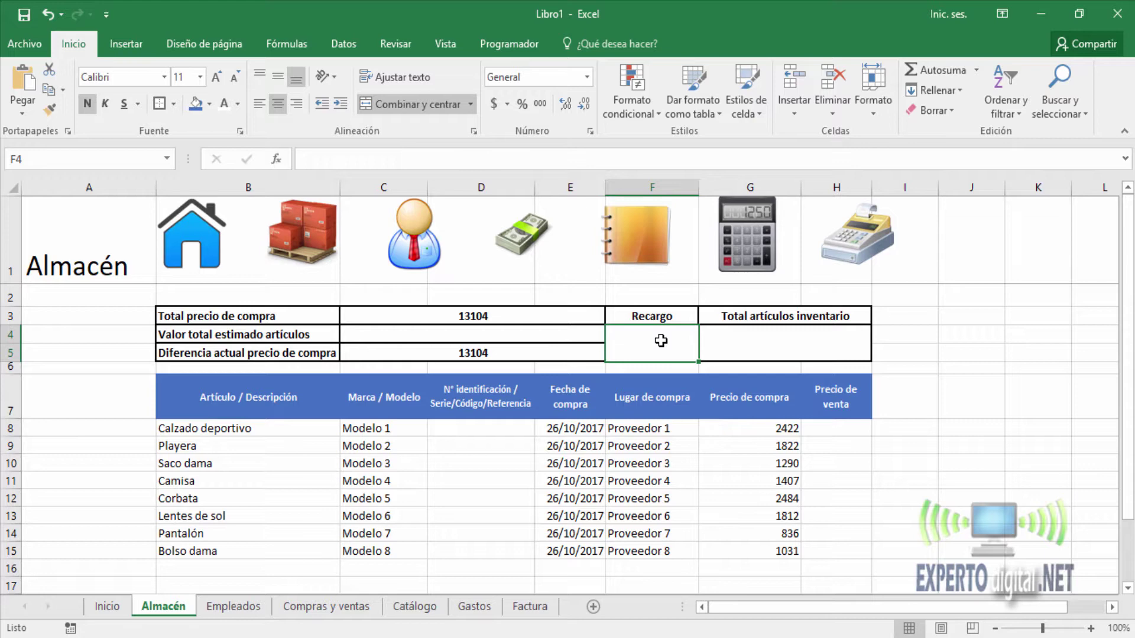
left_click(836, 427)
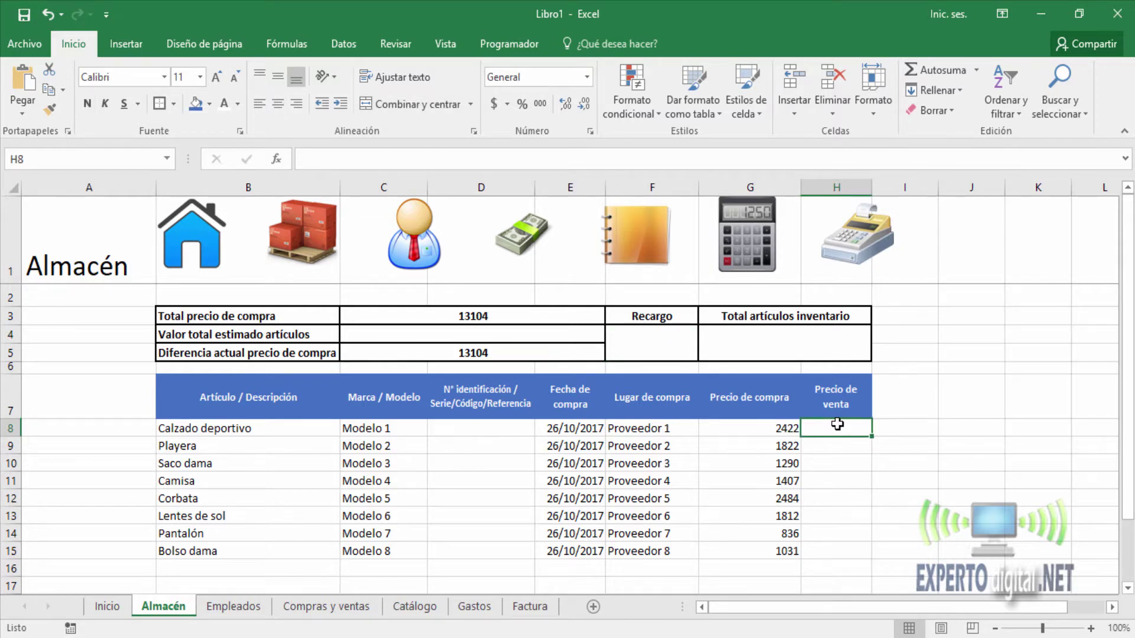
type("=")
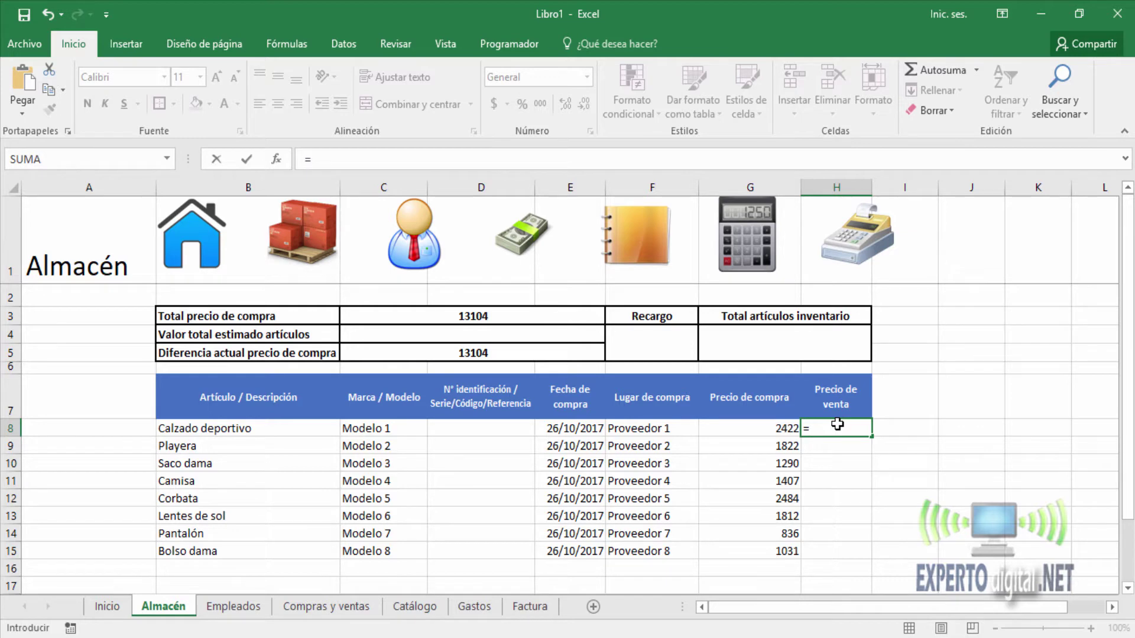
type("(")
left_click(761, 426)
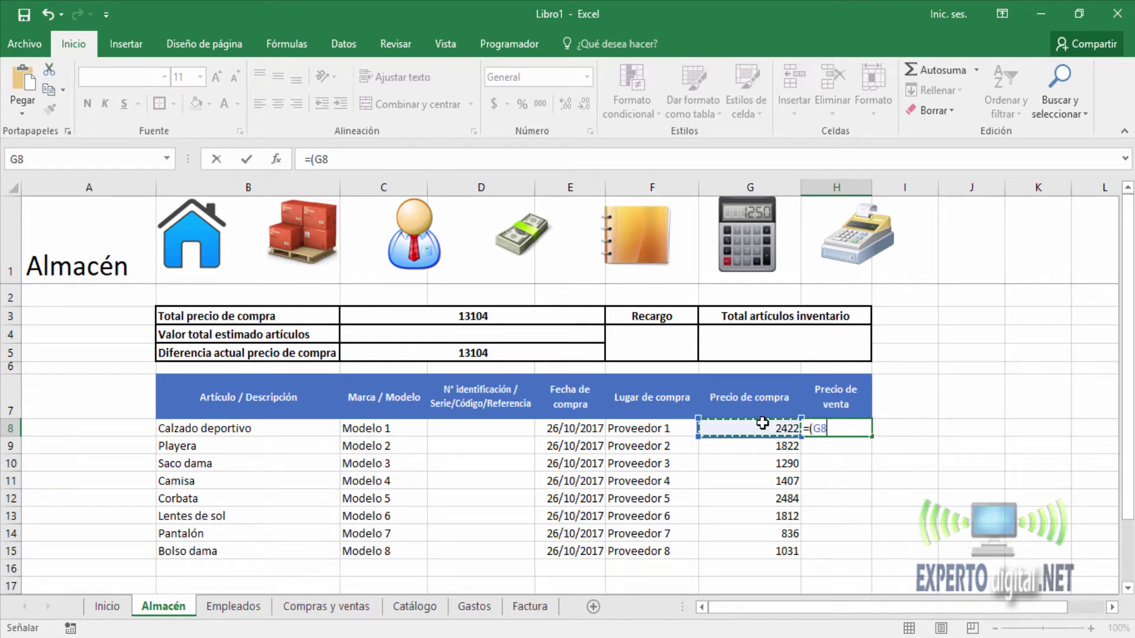
type("*")
left_click(670, 346)
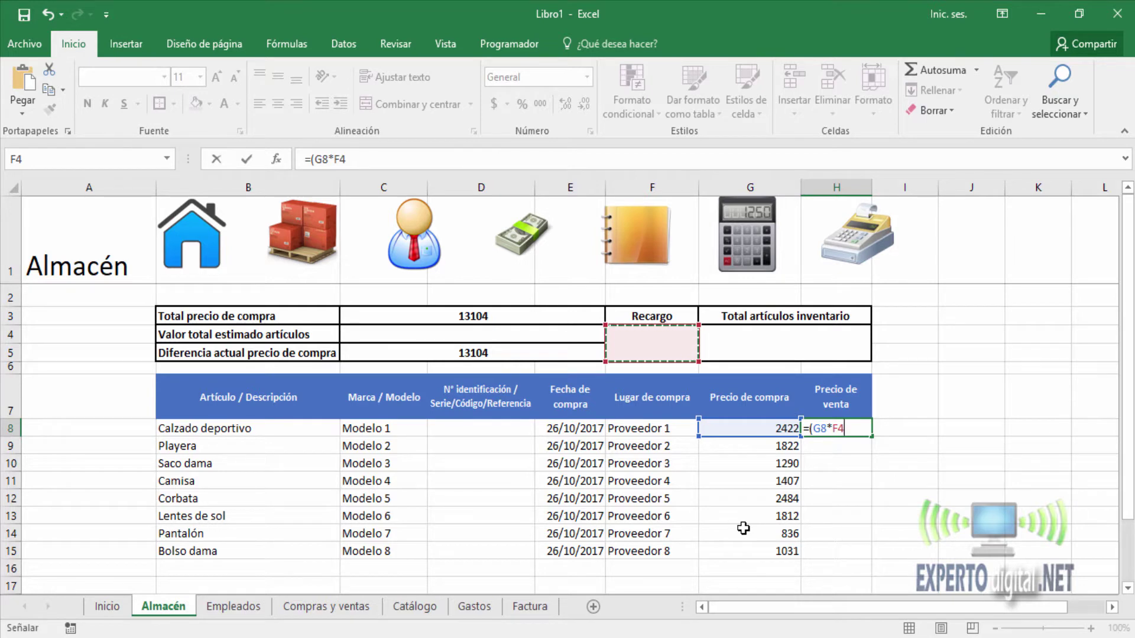
key("Return")
Set the Recargo value in F4 to 0.3
left_click(657, 341)
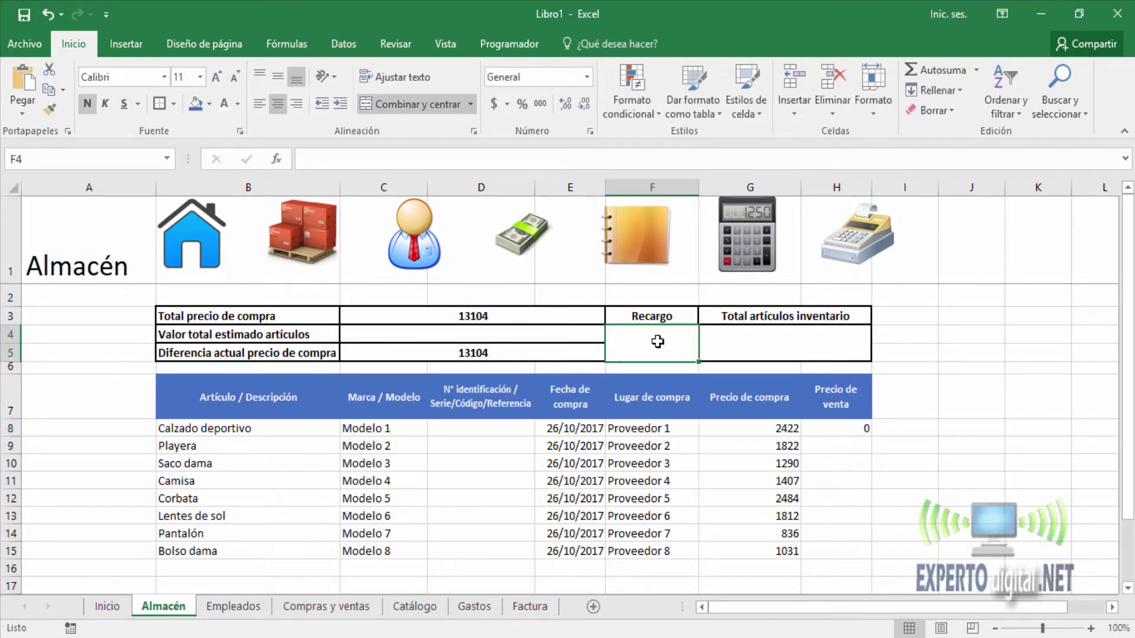
type("3")
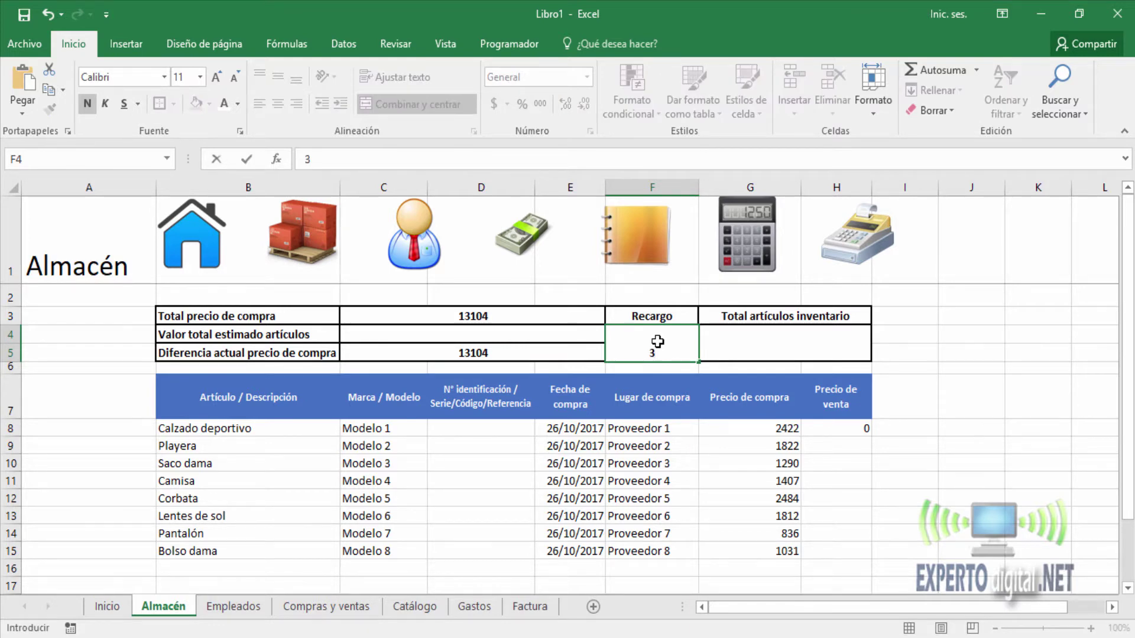
key("BackSpace")
type("0,3")
key("ctrl+Return")
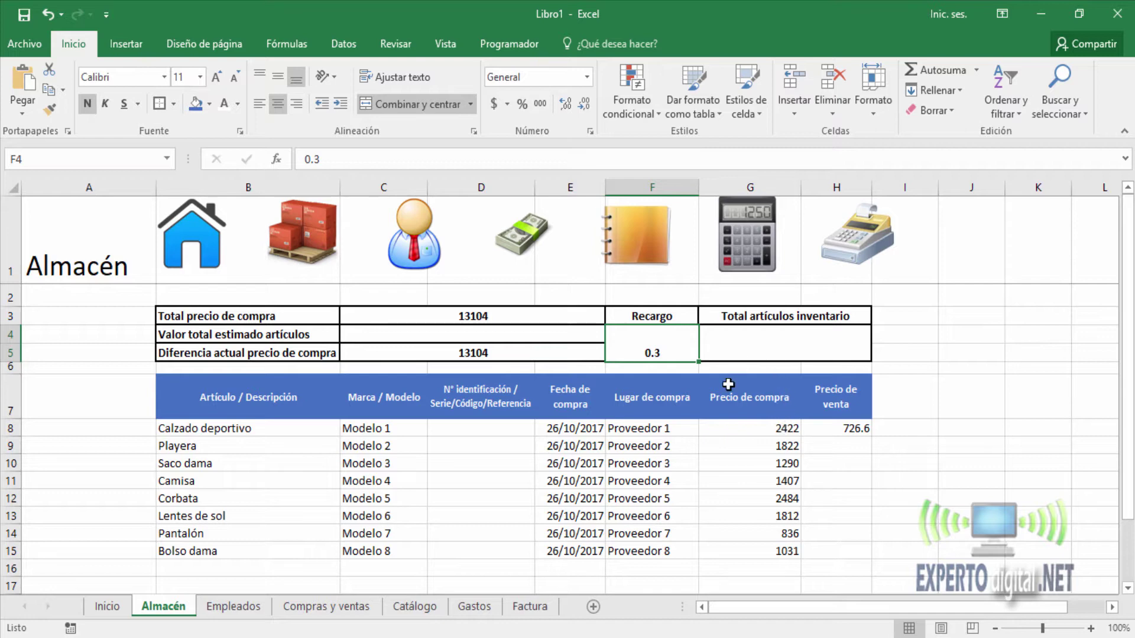
Fill the Precio de venta formula from H8 down through H15
left_click(761, 433)
left_click(764, 446)
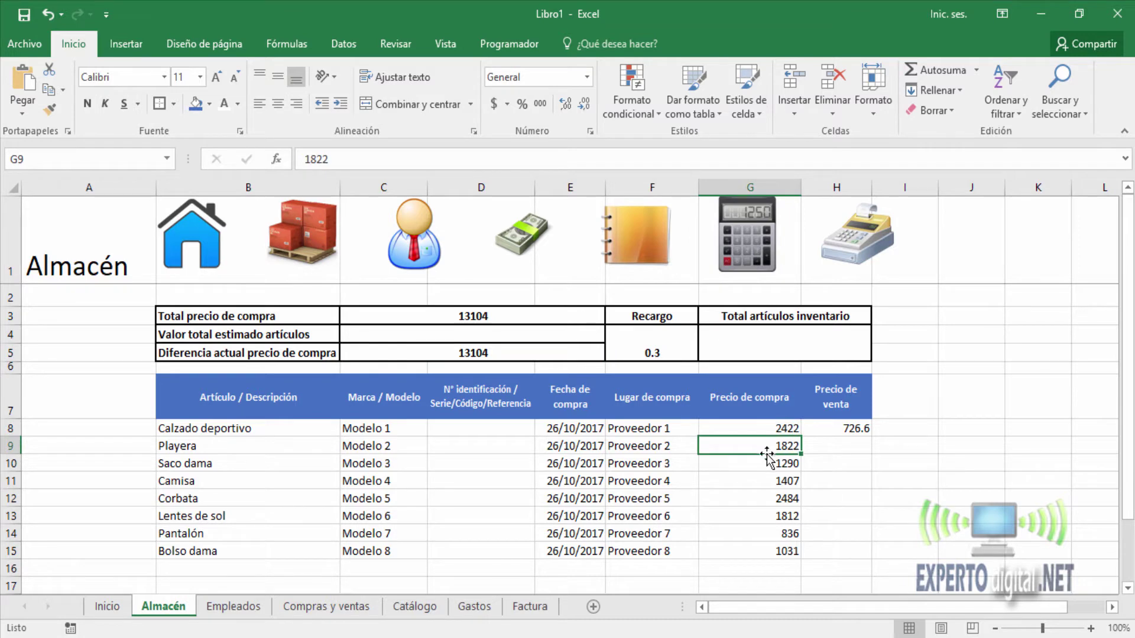
left_click(767, 463)
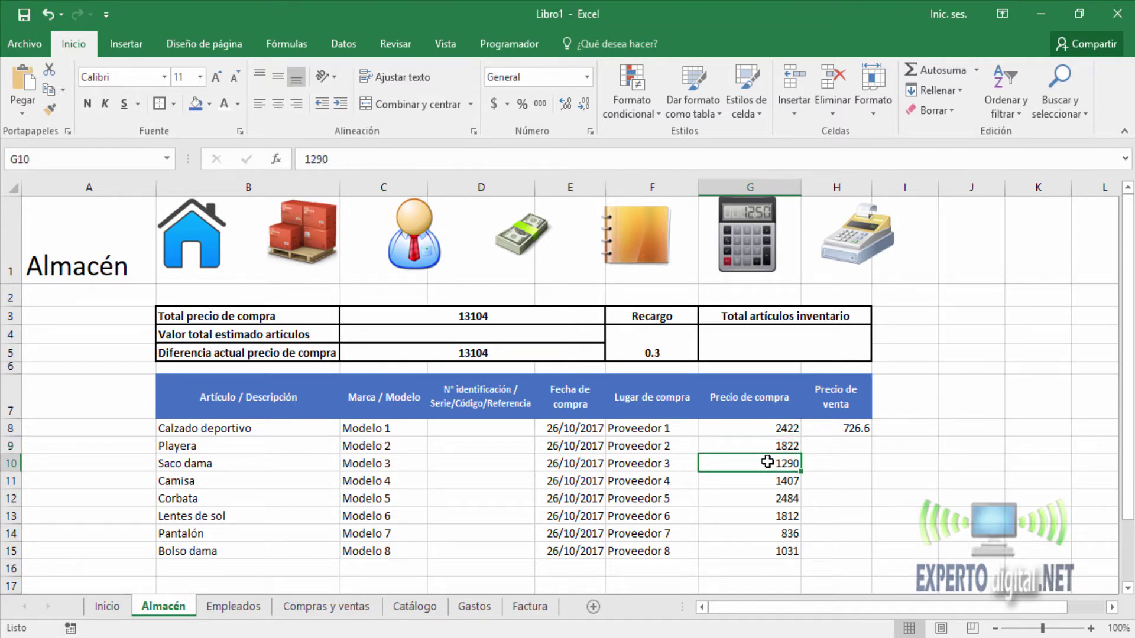
left_click(673, 342)
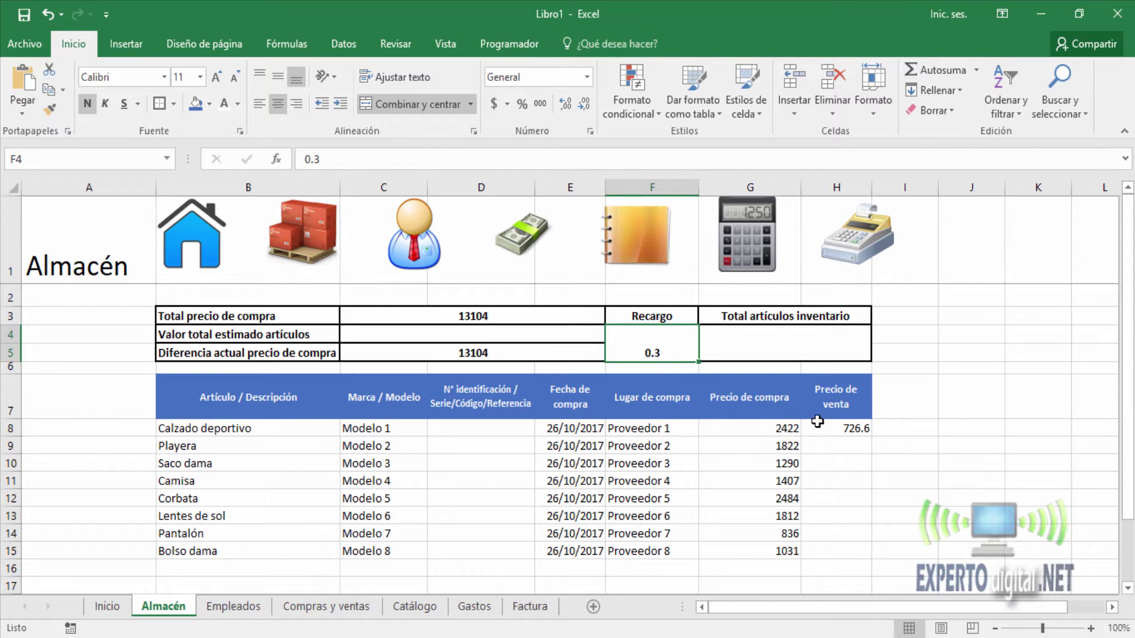
left_click(837, 428)
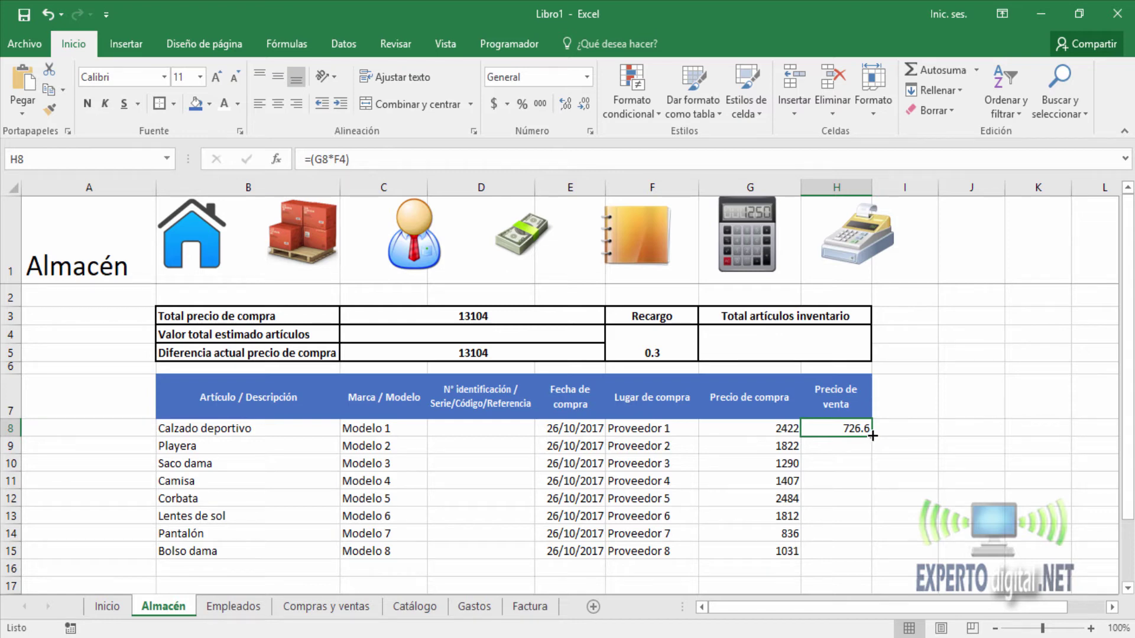
left_click_drag(872, 436, 861, 555)
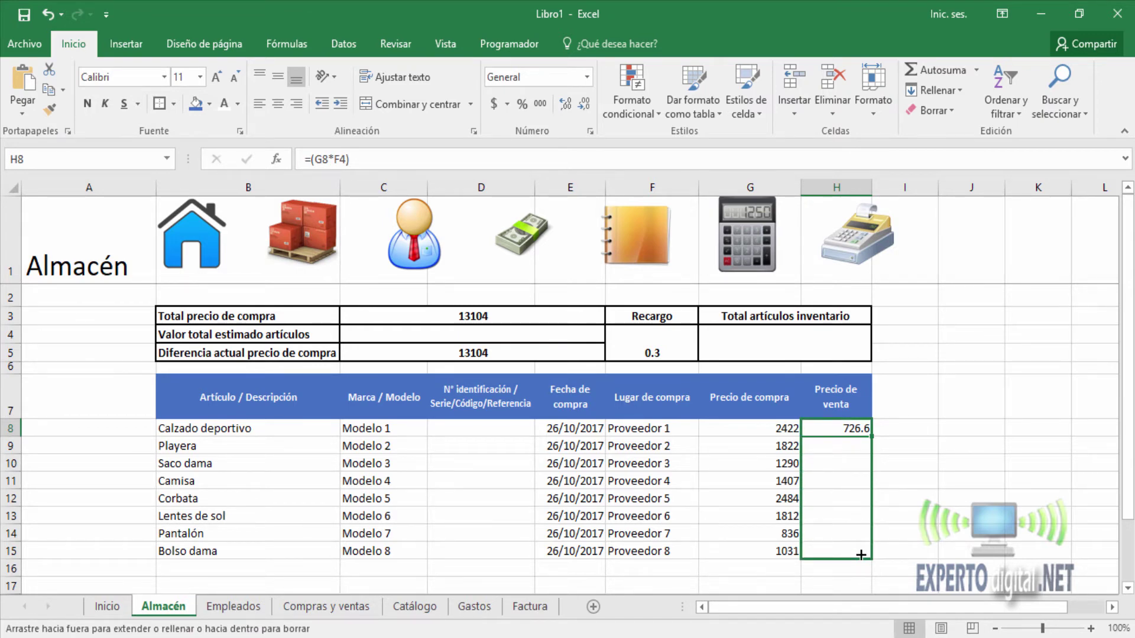
left_click_drag(860, 555, 860, 554)
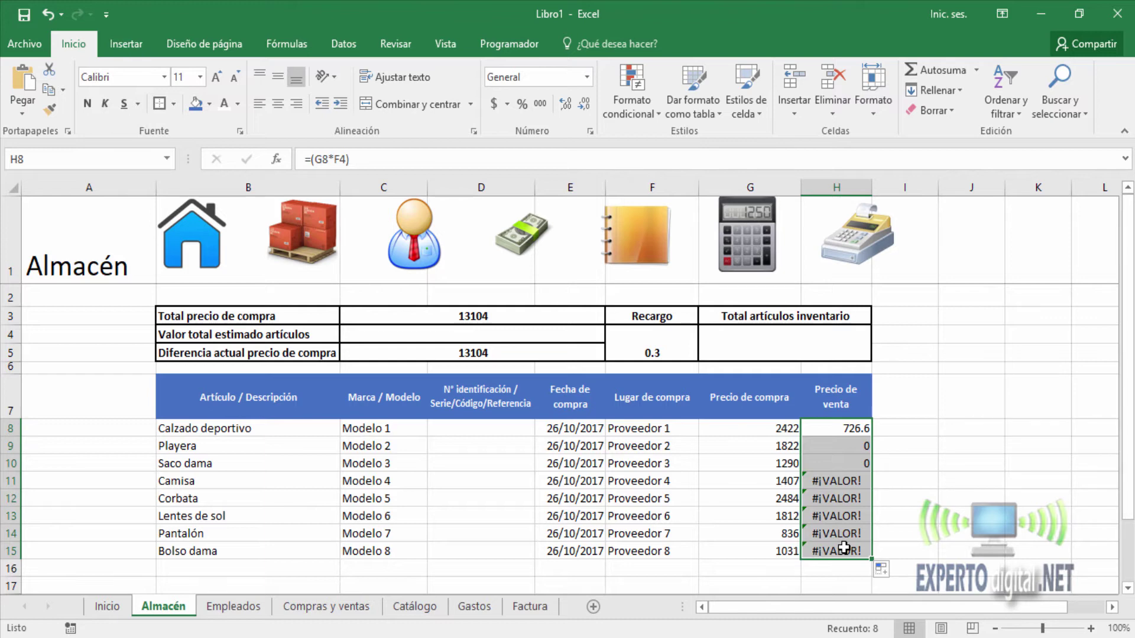
Examine which purchase price and Recargo cells the formulas in H8 through H11 refer to
left_click(656, 346)
left_click(776, 431)
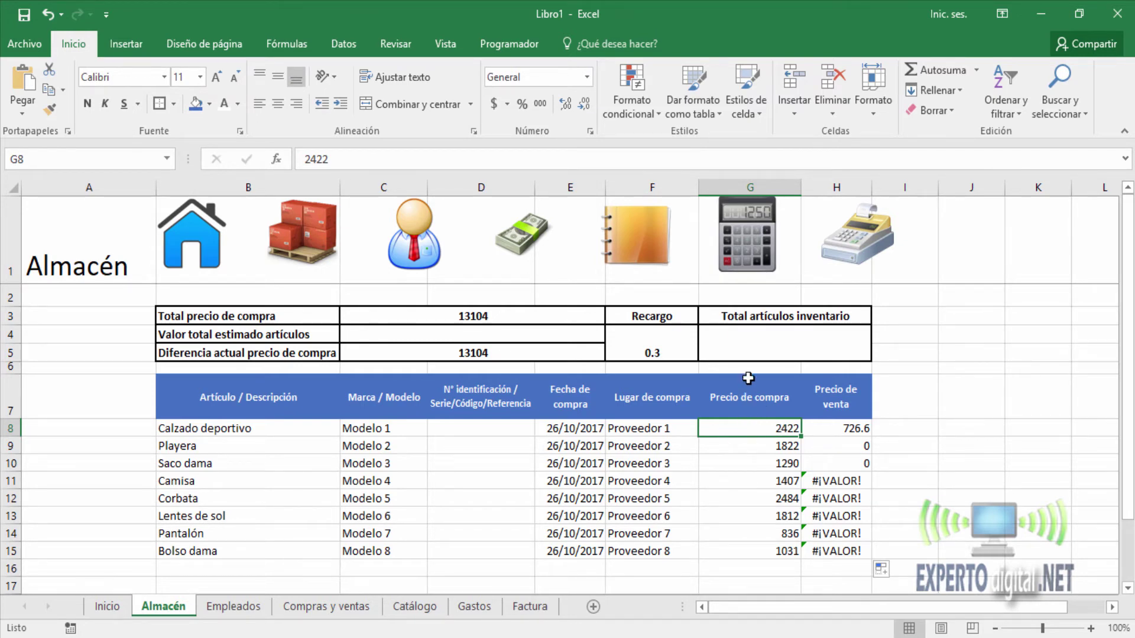
left_click(642, 338)
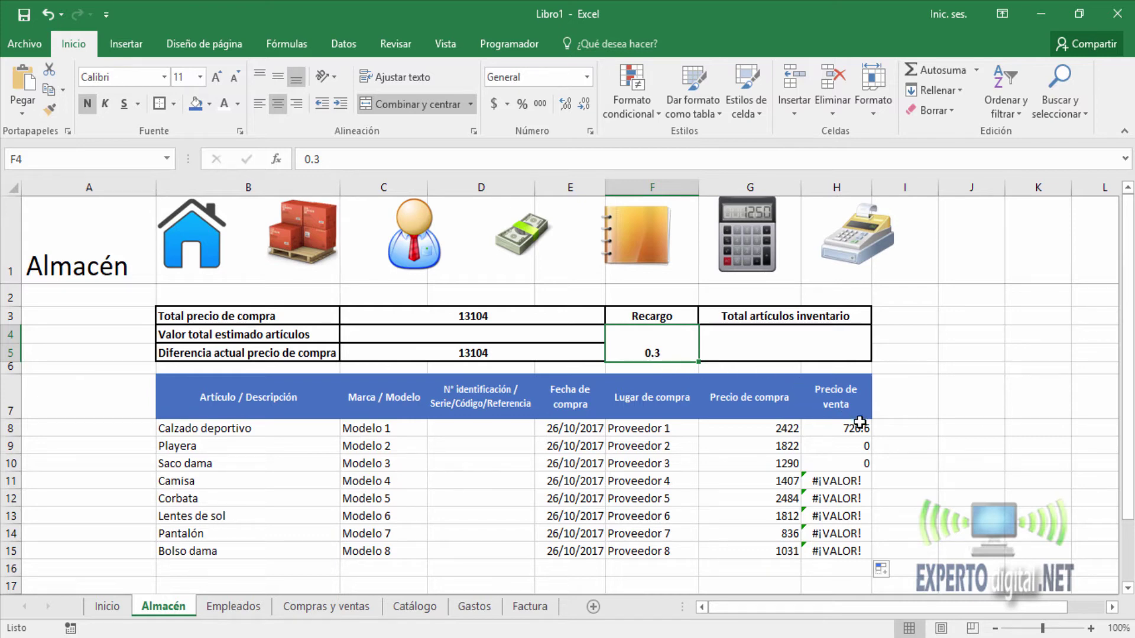
left_click(857, 426)
double_click(857, 426)
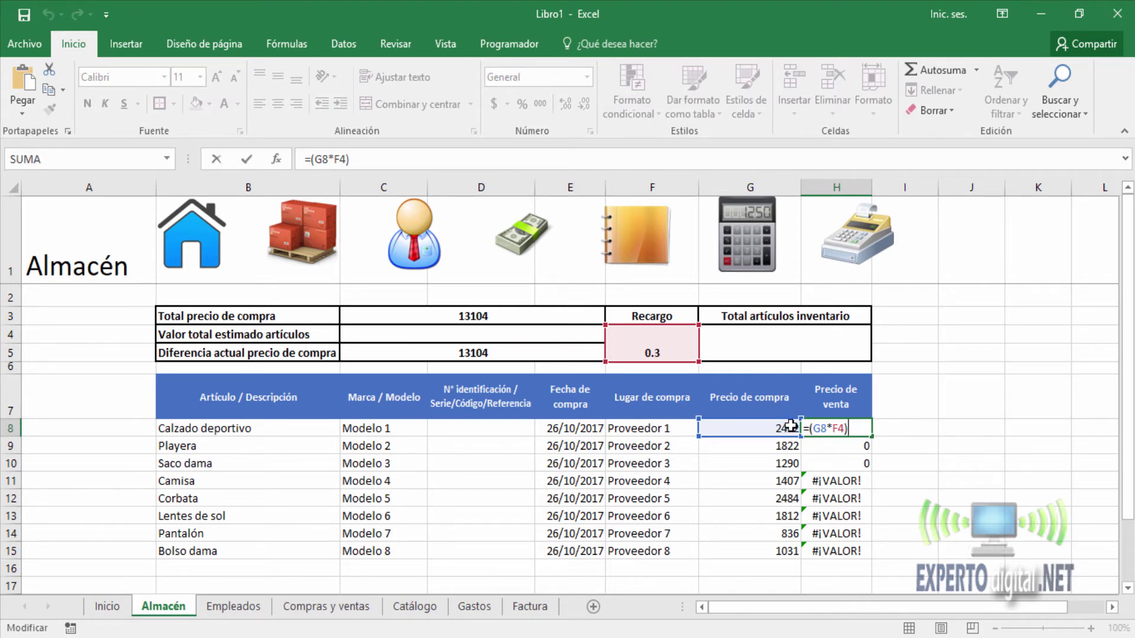
left_click(851, 446)
double_click(854, 447)
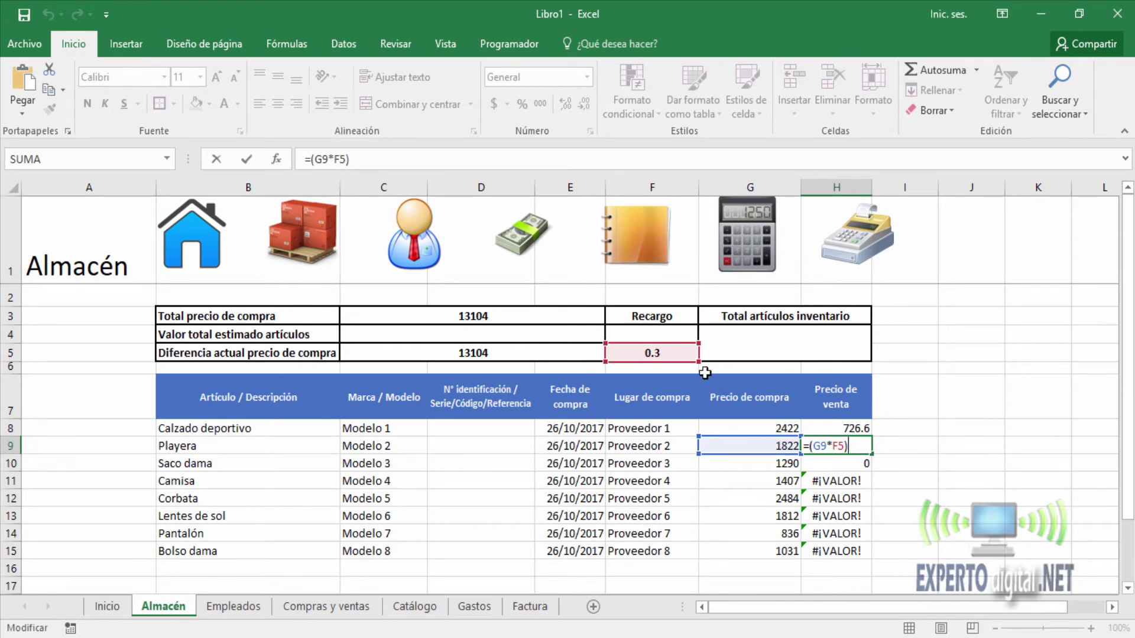
key("Return")
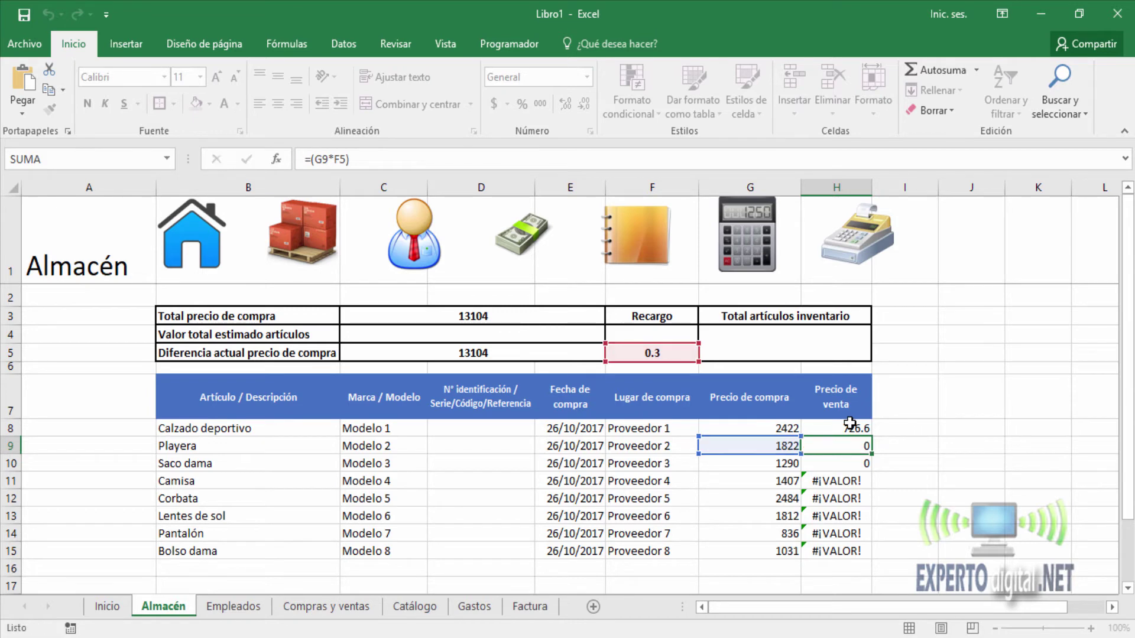
double_click(845, 462)
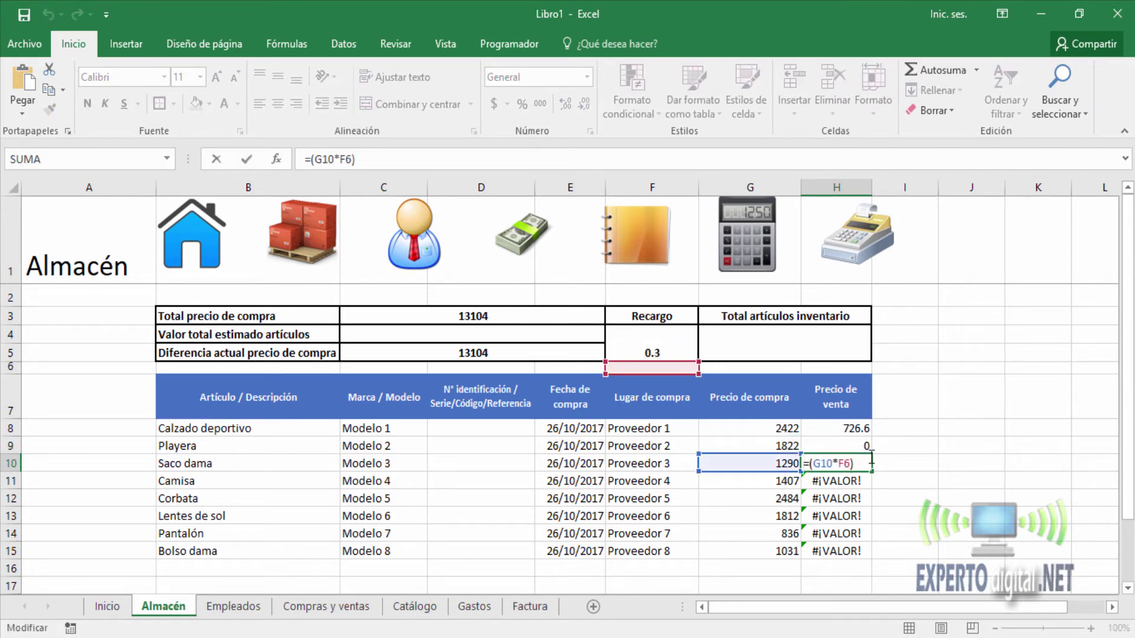
key("Return")
double_click(853, 481)
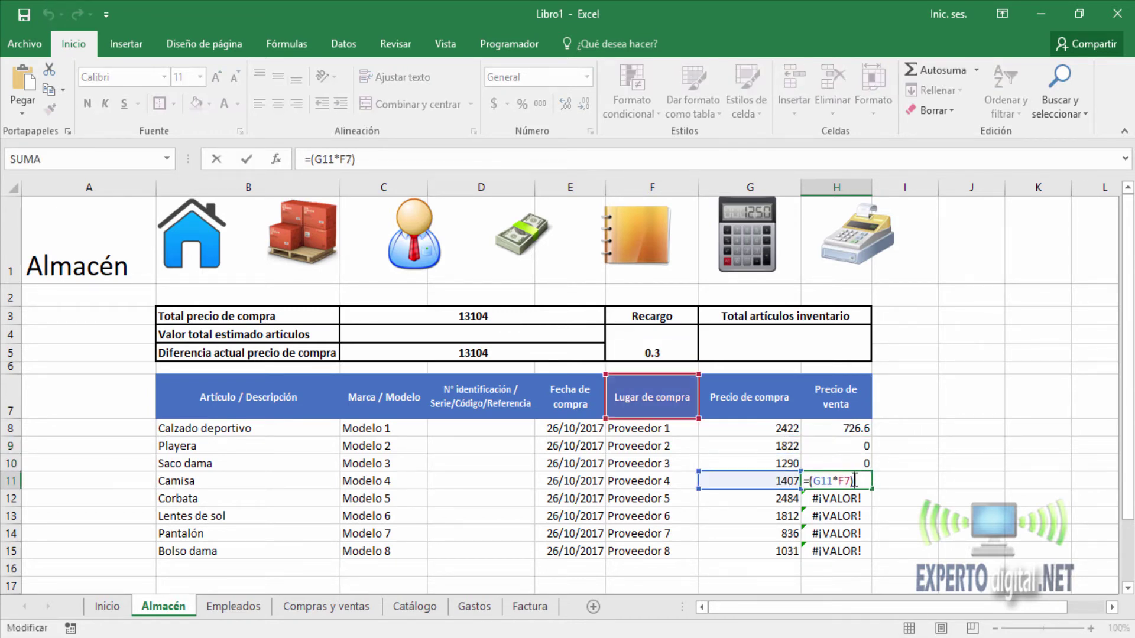
key("Return")
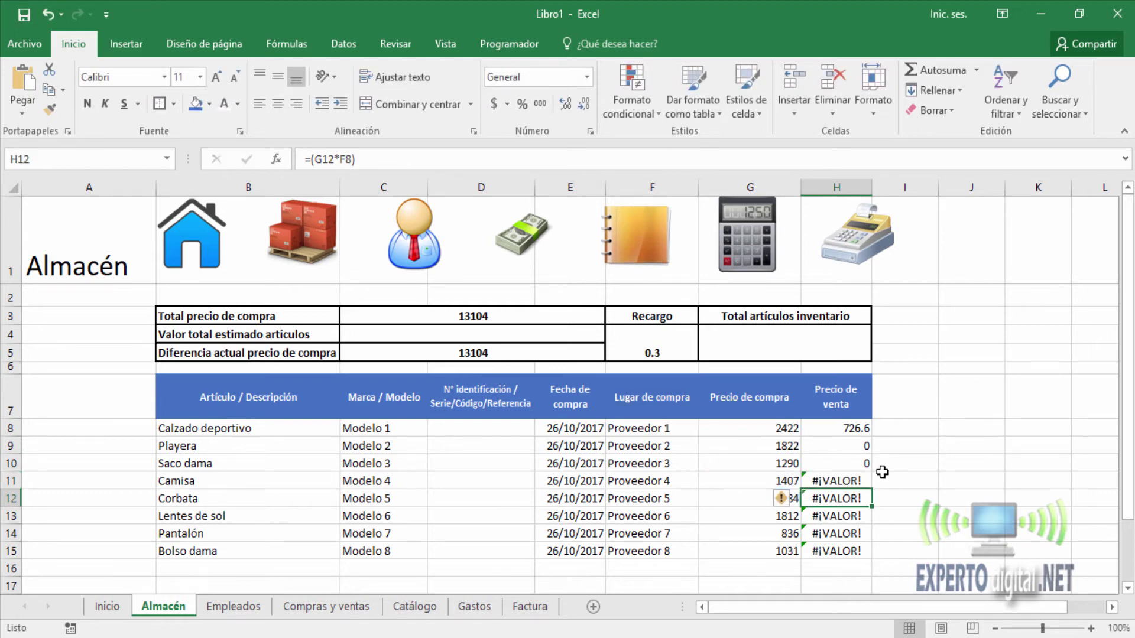
Undo the cell re-entries and the formula fill in the Precio de venta column, back to only H8
key("super")
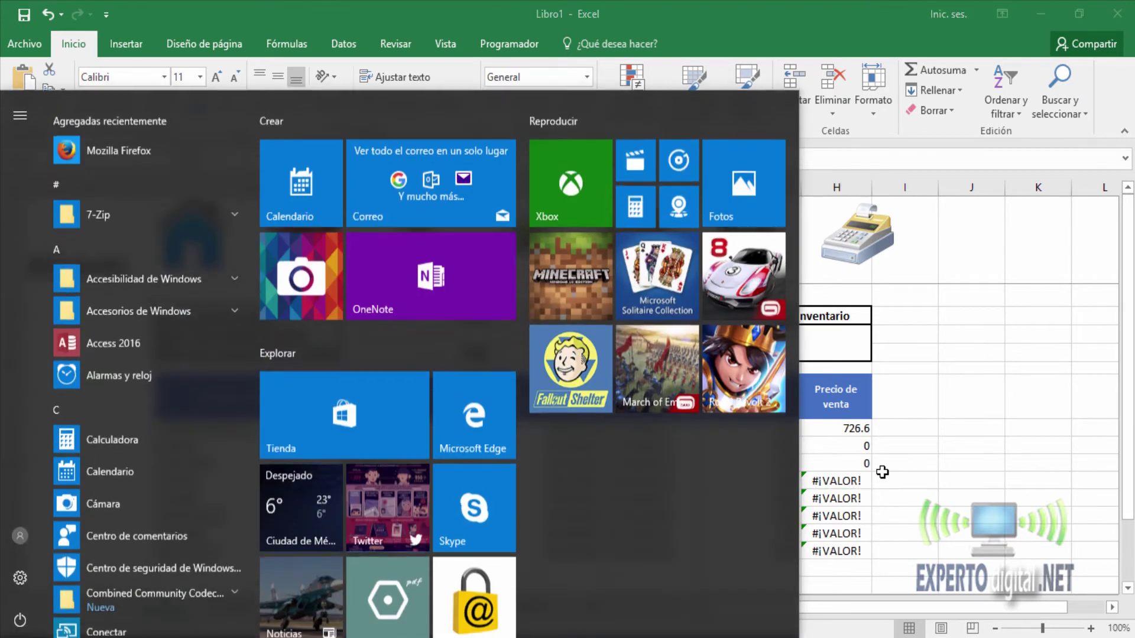
key("super")
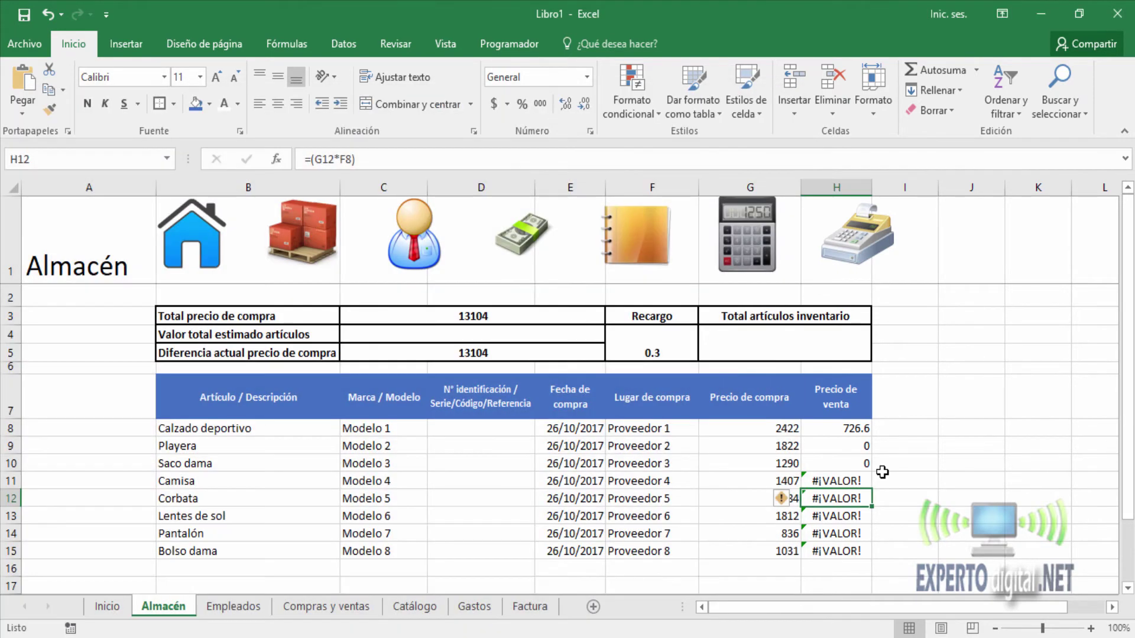
key("ctrl+z")
key("ctrl+z")
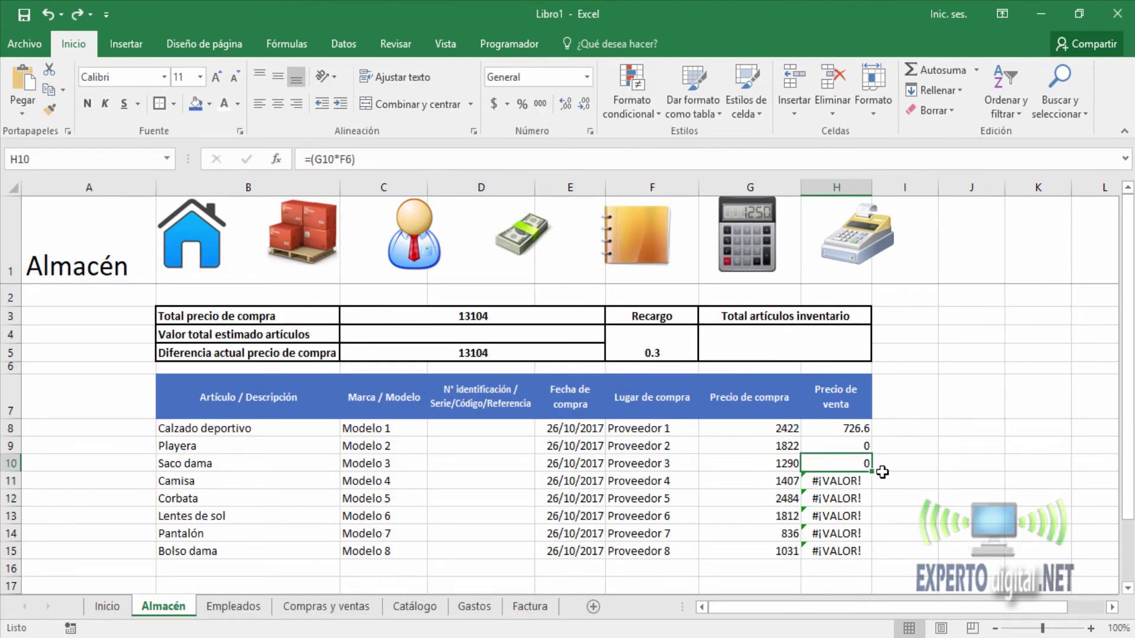
key("ctrl+z")
key("ctrl+z")
key("ctrl+z")
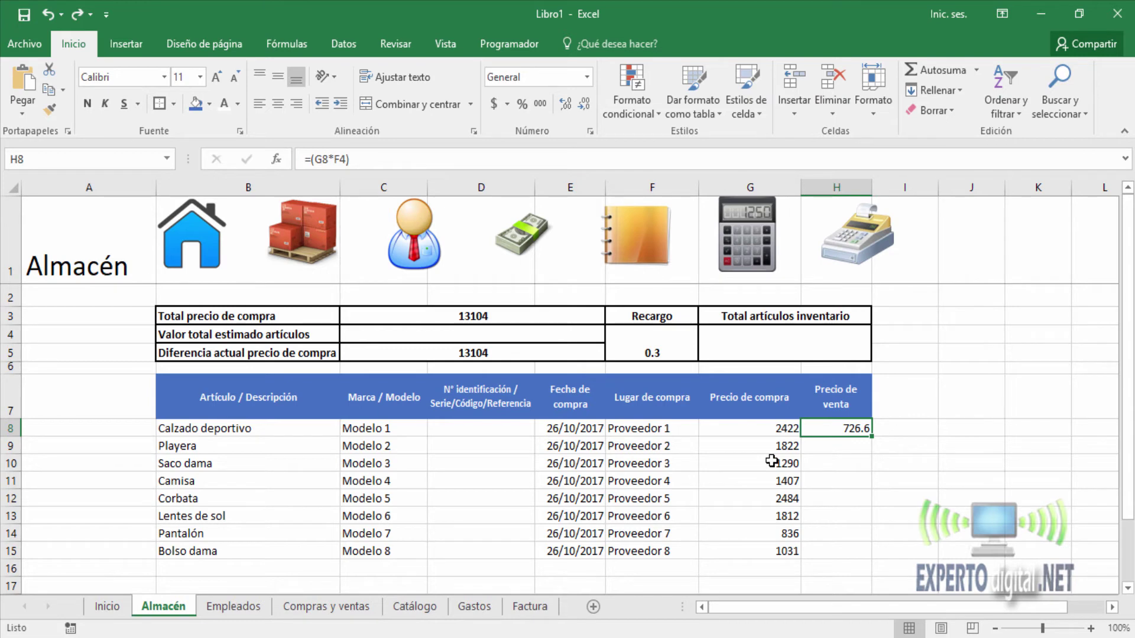
Make the Recargo reference in H8 absolute so the formula reads =(G8*$F$4)
key("F2")
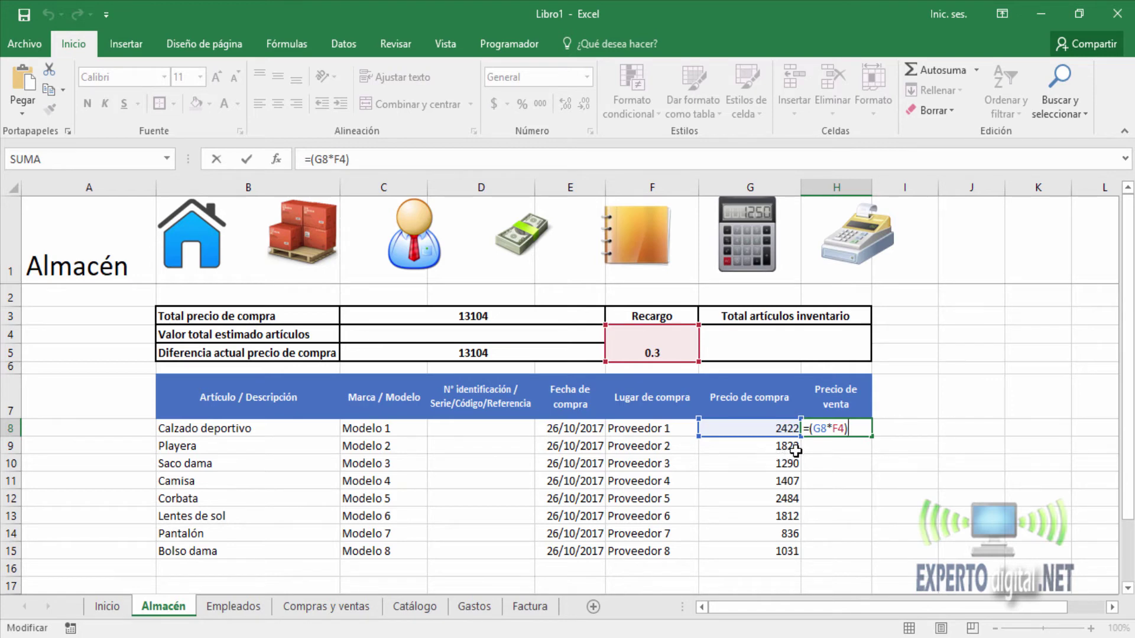
left_click(839, 428)
key("F4")
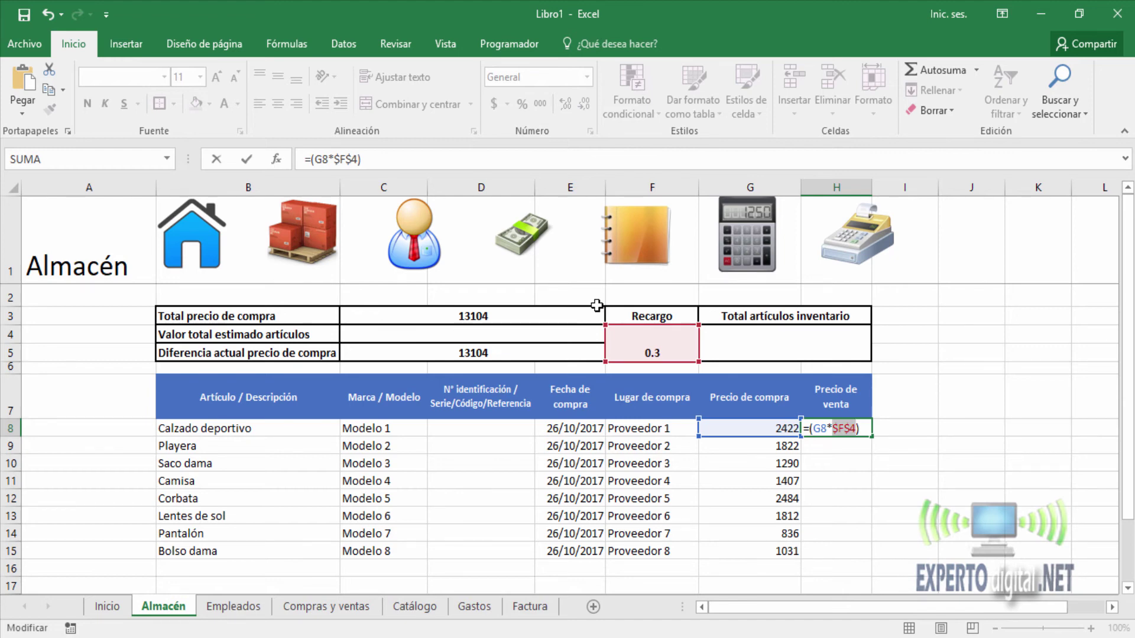
key("Return")
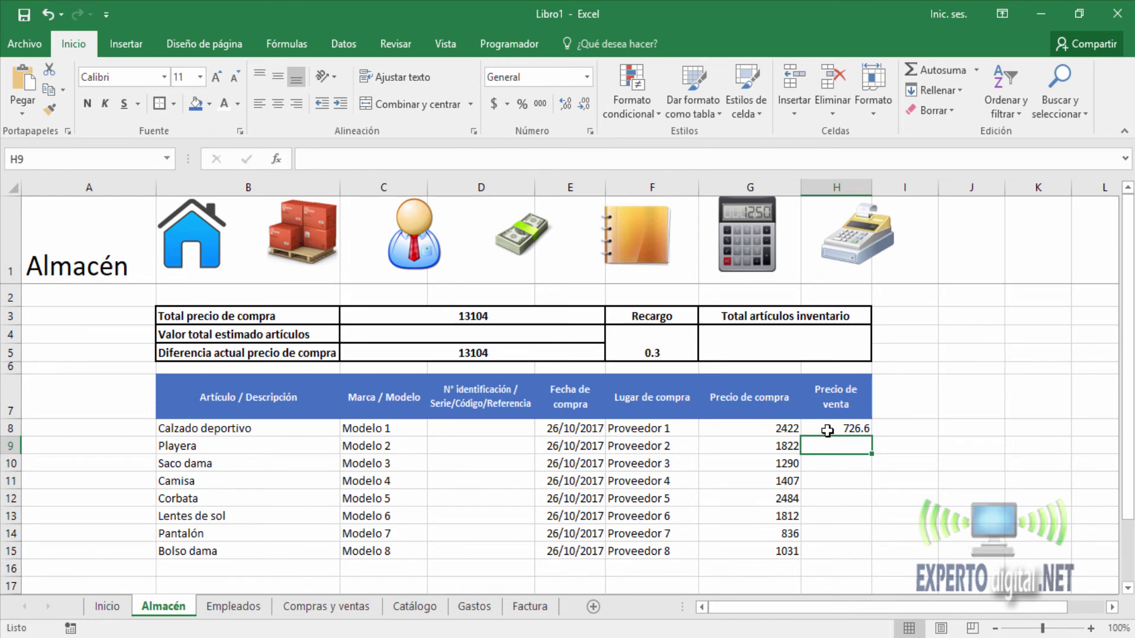
Add the purchase price to H8's formula as =(G8*$F$4)+G8 and fill it down through H15
left_click(653, 343)
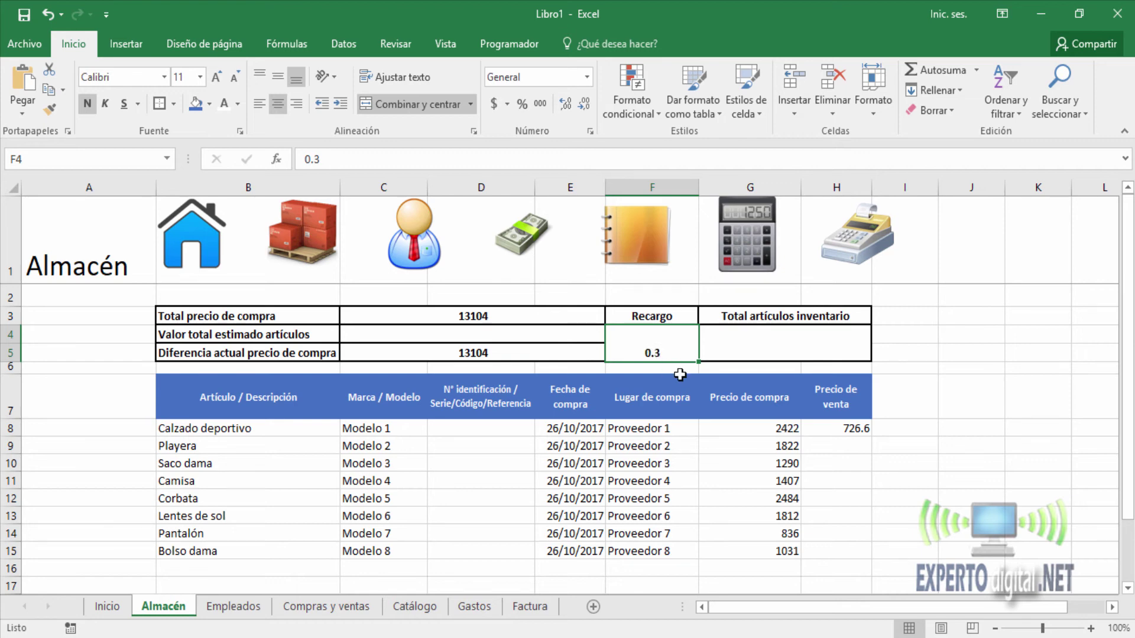
left_click(842, 428)
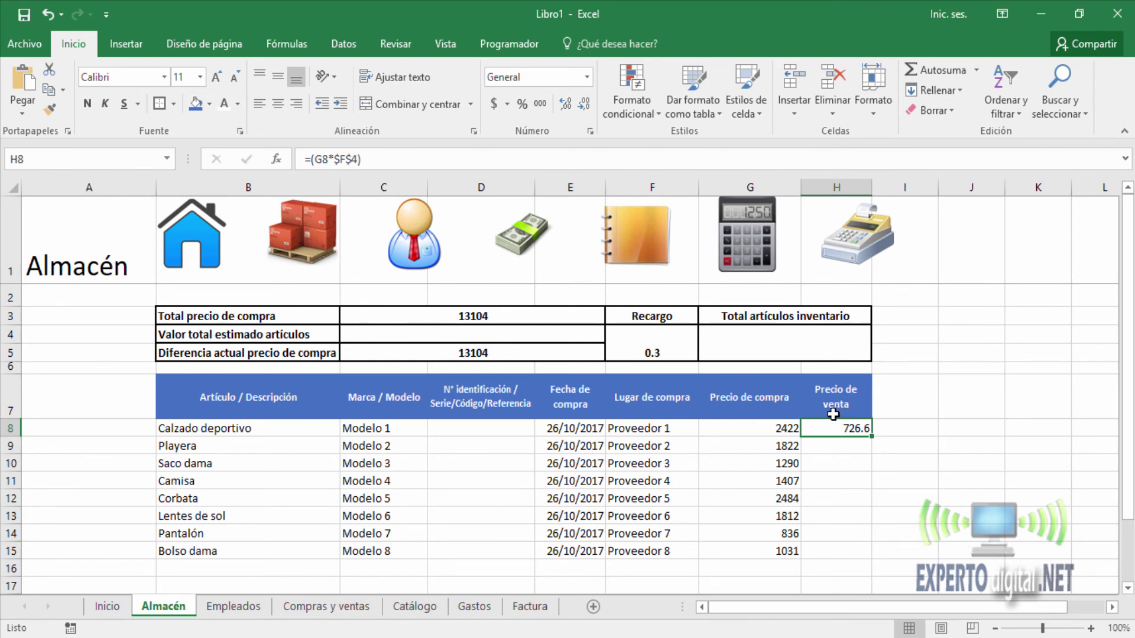
key("F2")
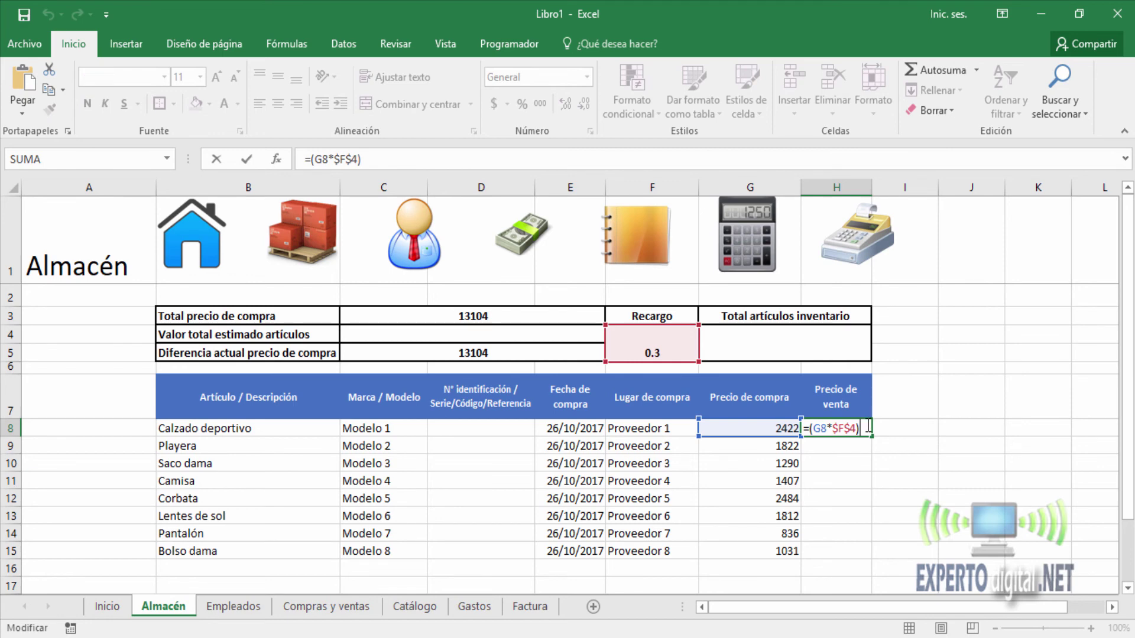
type("+")
left_click(751, 430)
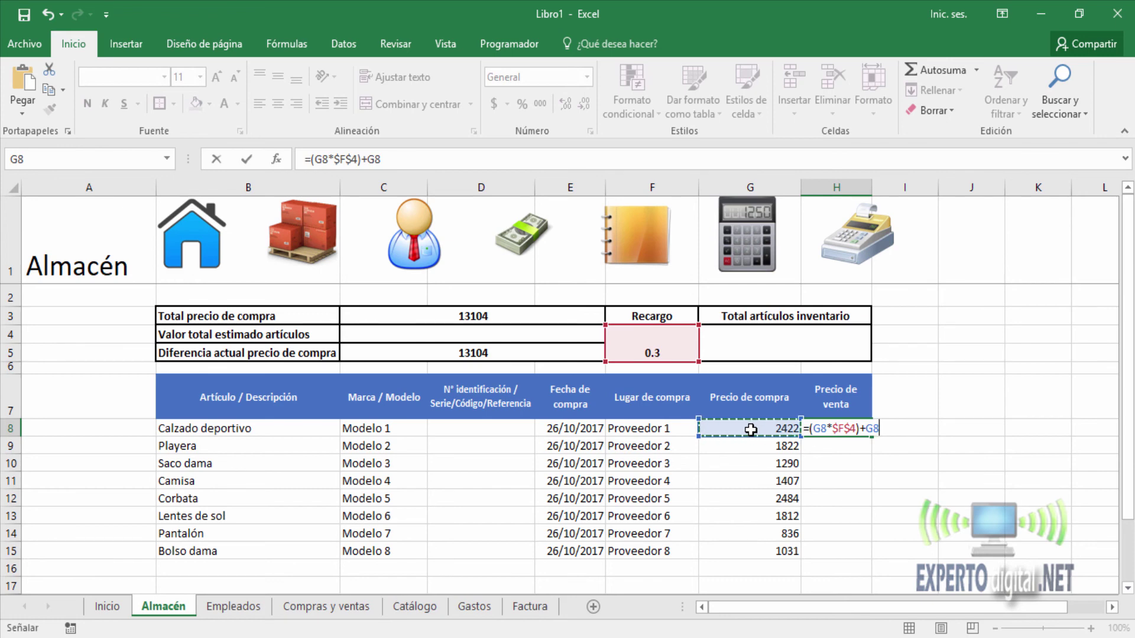
key("Return")
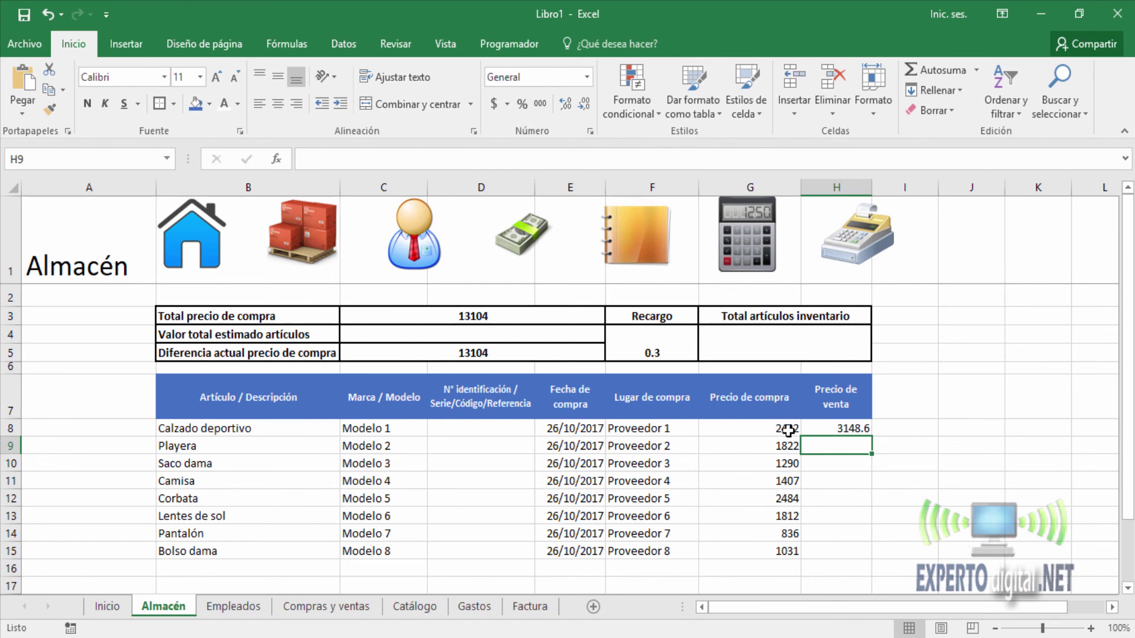
left_click(843, 429)
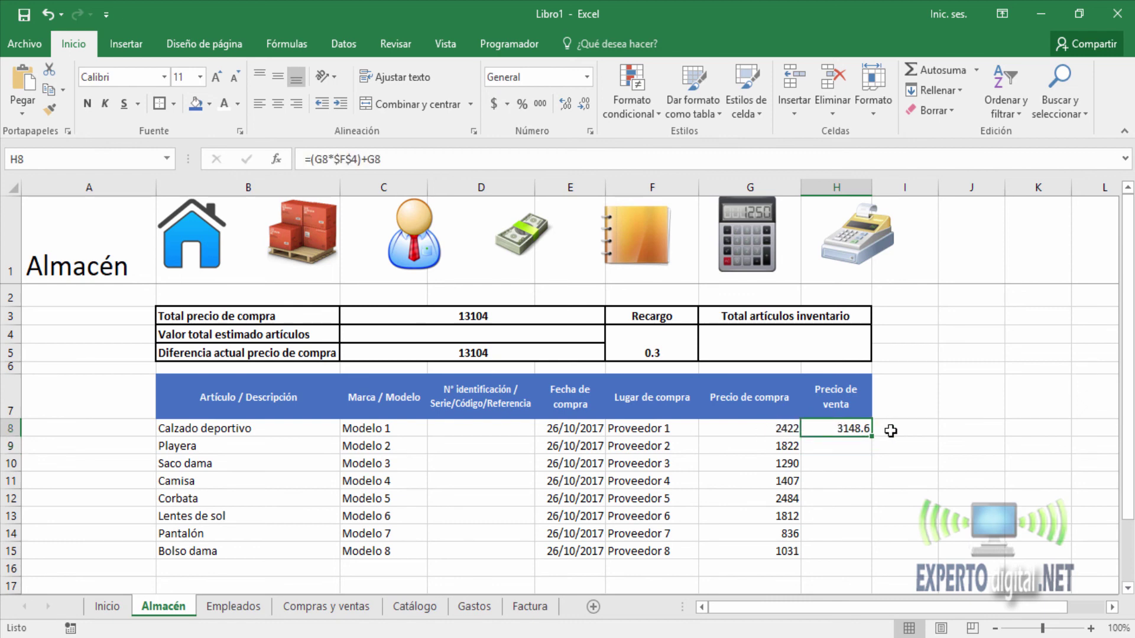
left_click_drag(872, 436, 861, 556)
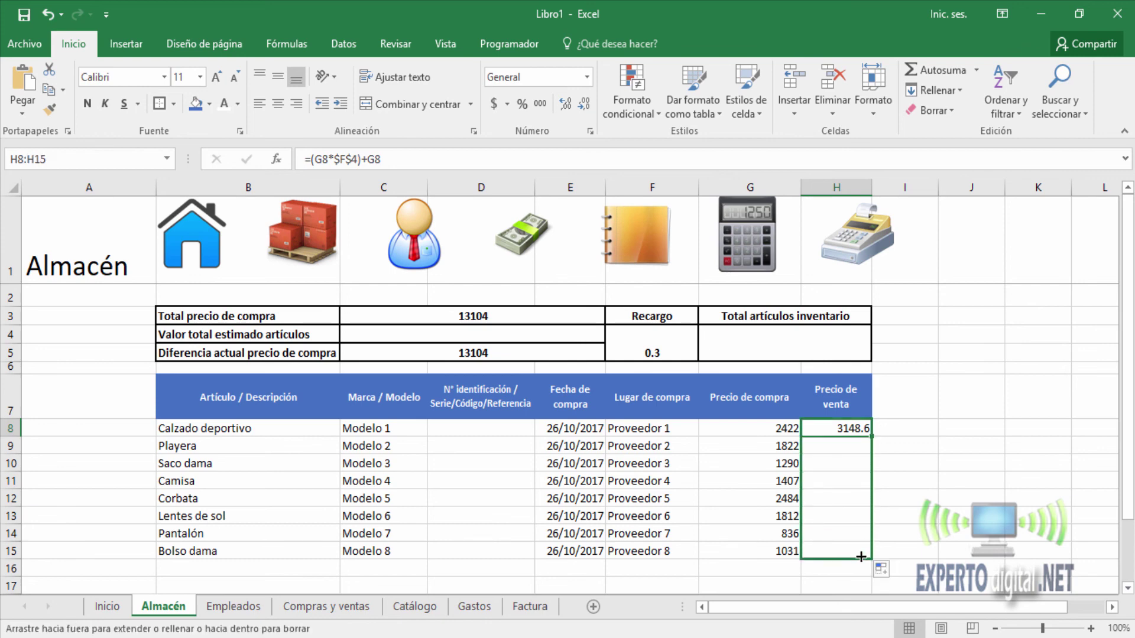